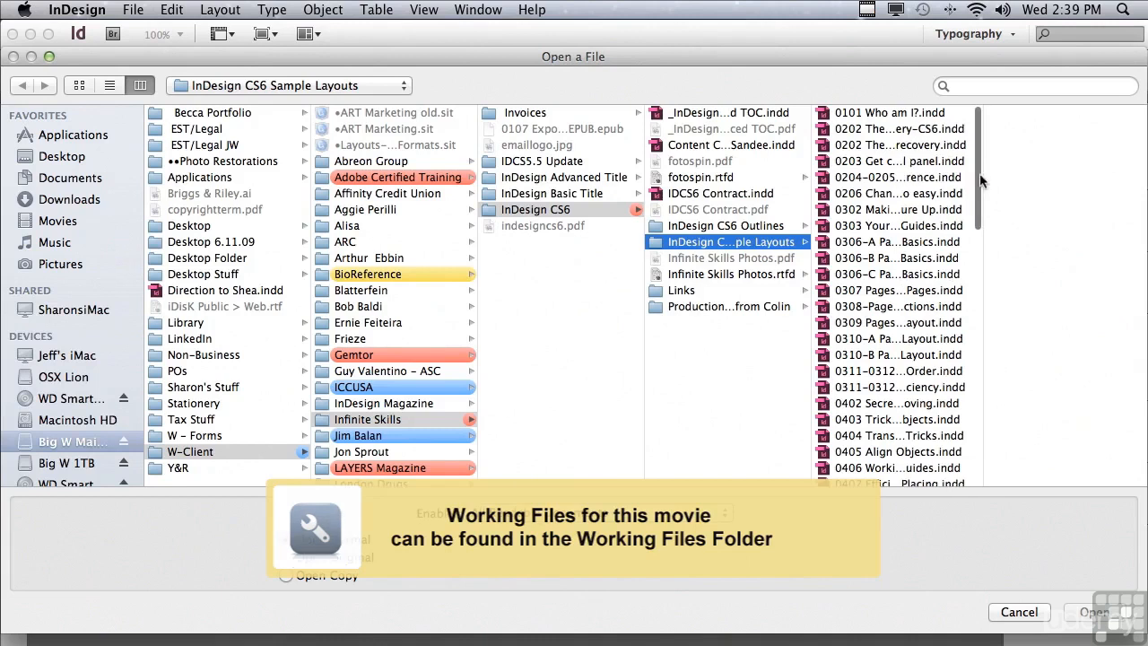
Open the document "1003 Making Captions Work Automatically.indd" from the InDesign CS6 Sample Layouts folder.
drag(977, 175, 964, 498)
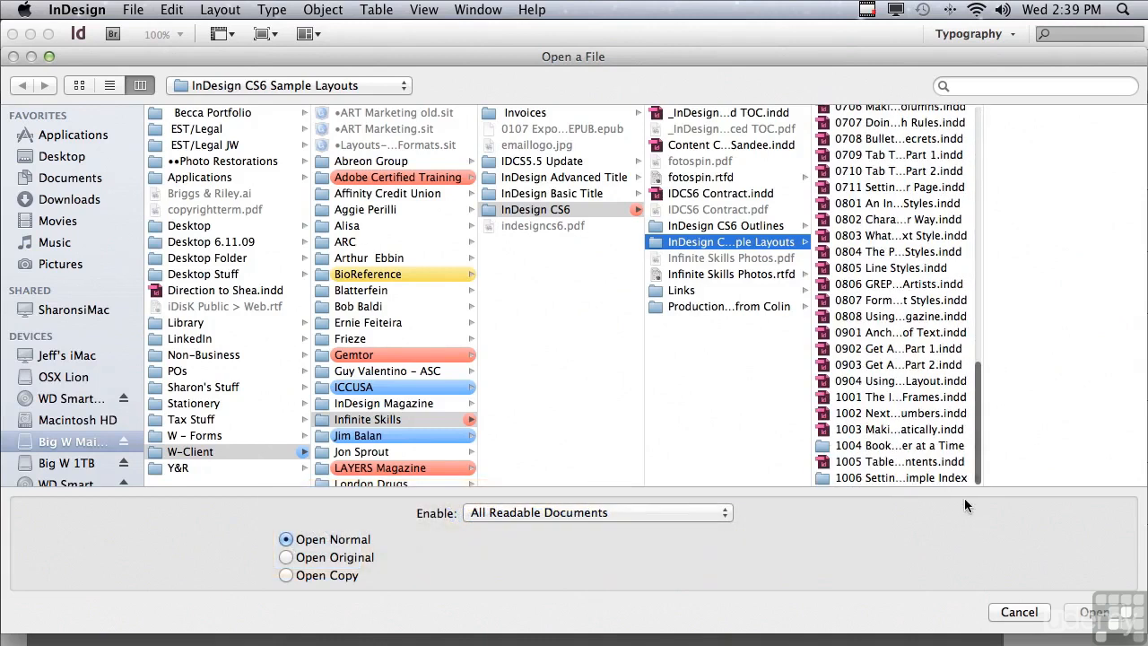
click(864, 431)
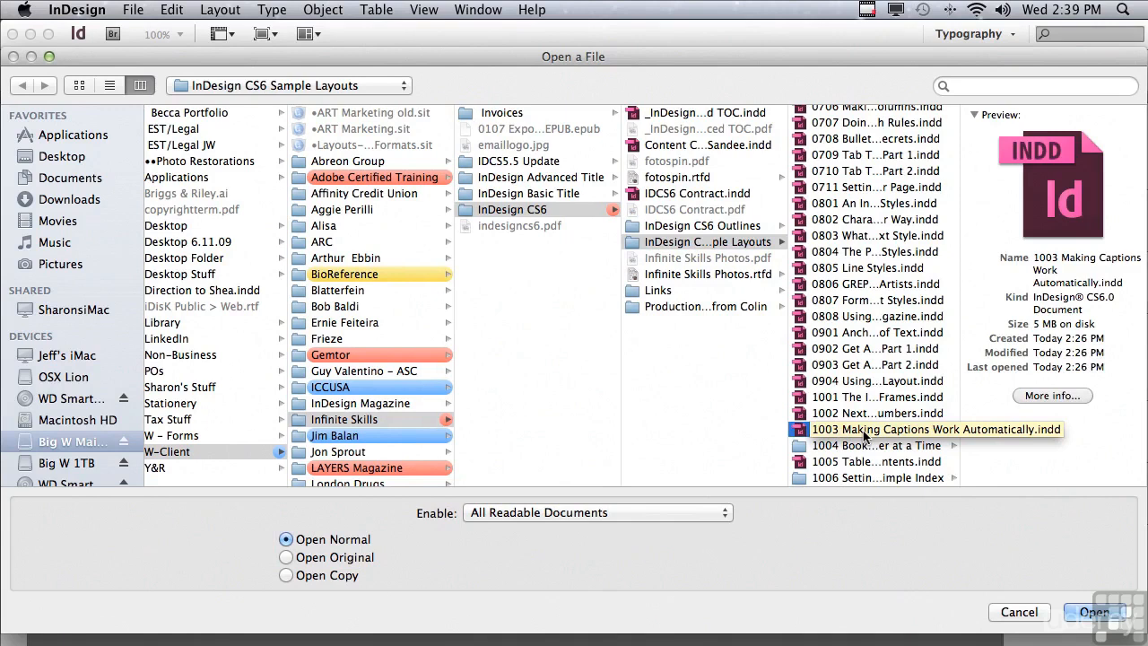
click(1083, 612)
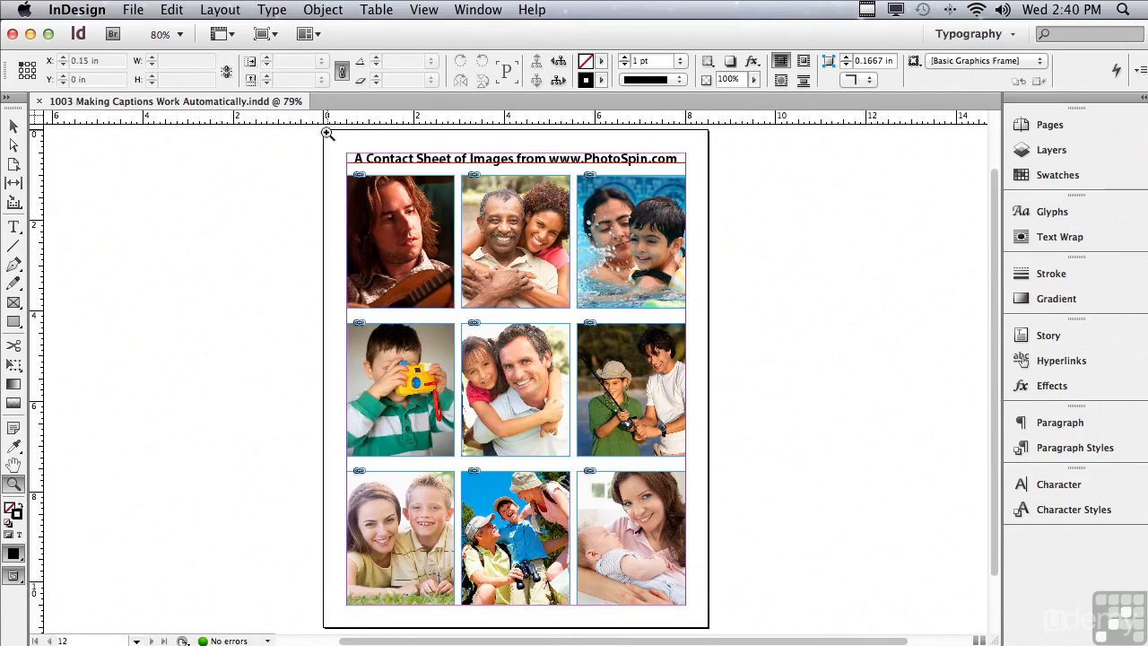
Bring up Caption Setup with the Selection tool active and move the dialog higher over the page.
drag(324, 136, 713, 381)
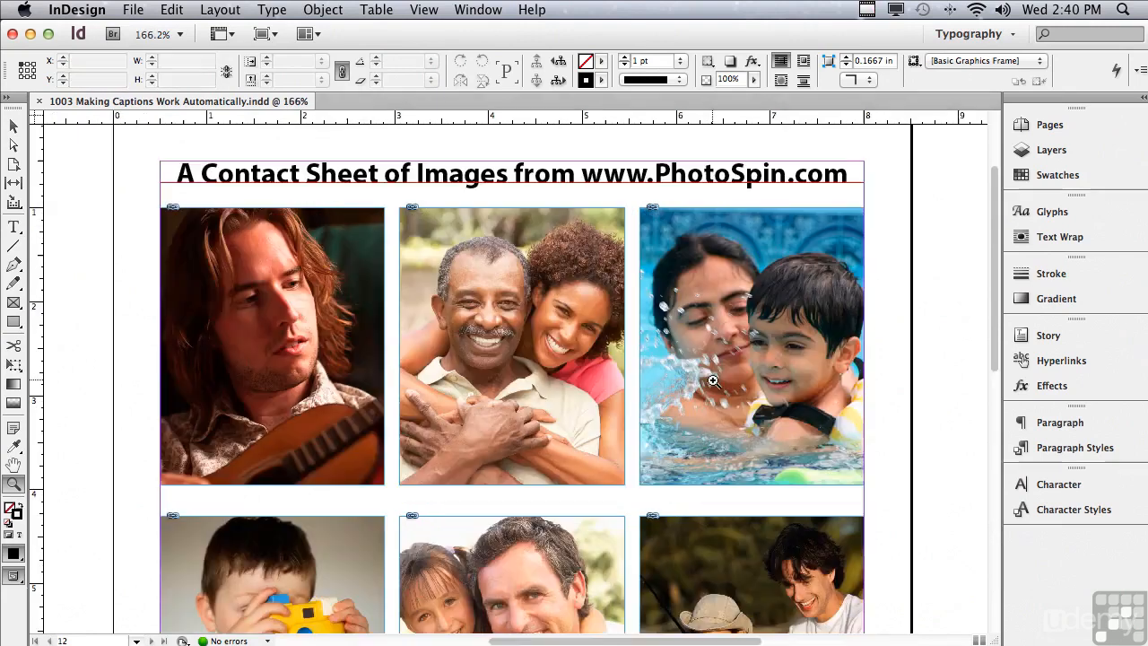
click(13, 128)
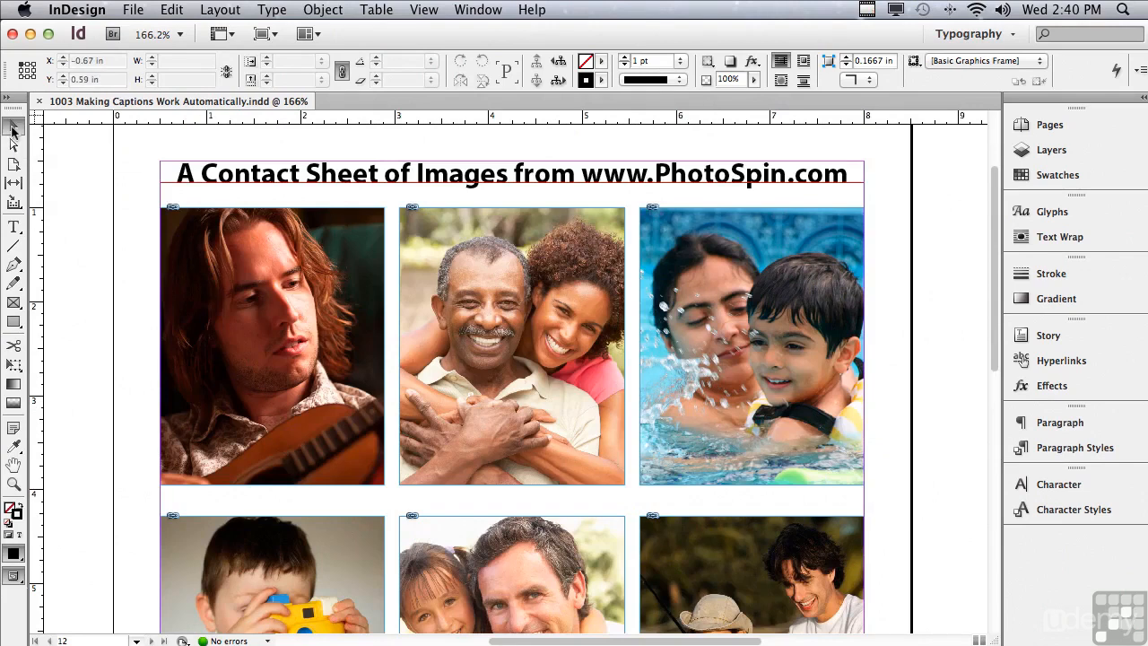
click(322, 9)
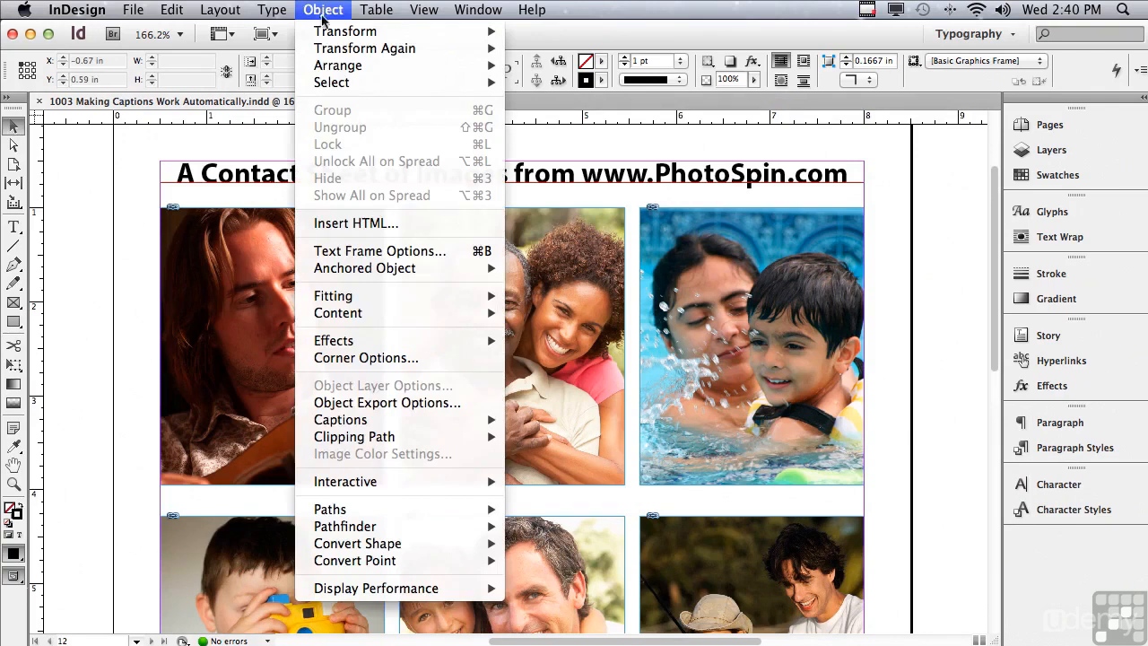
mouse_move(336, 419)
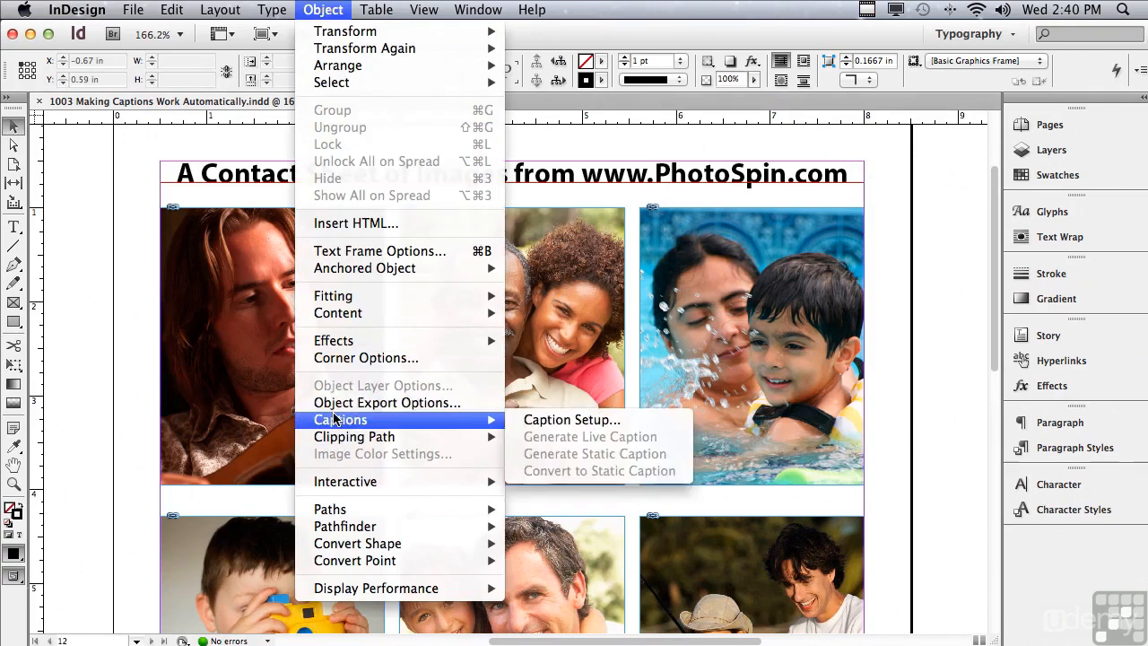
click(554, 422)
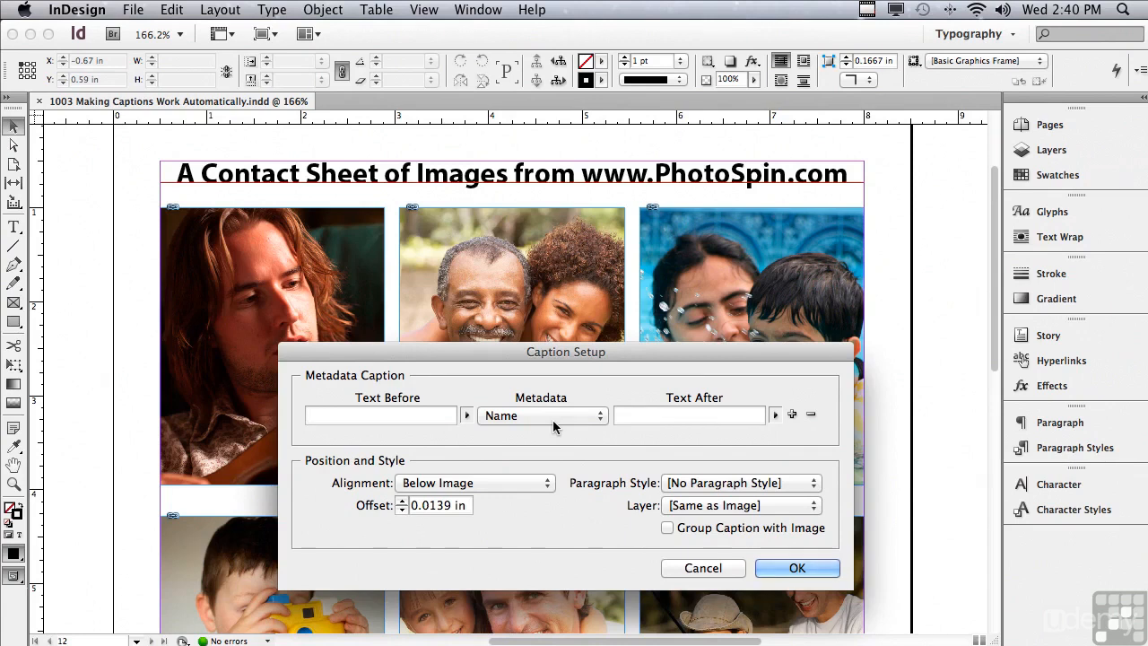
drag(408, 347, 390, 106)
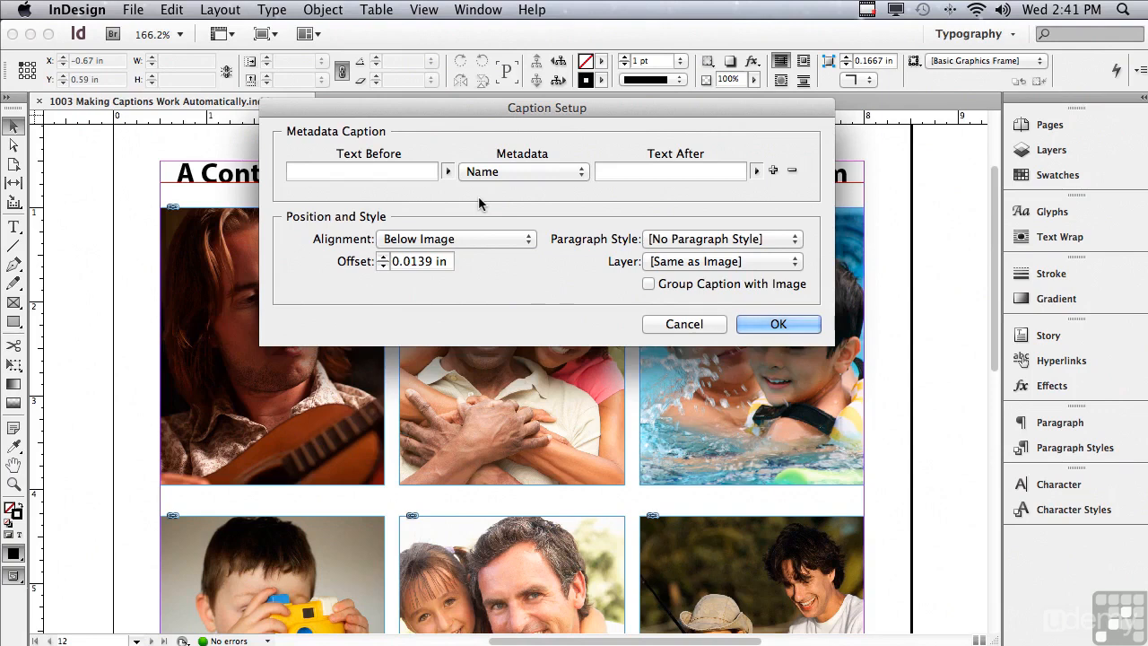
Check the description metadata of 430_3102759.JPG in Adobe Bridge, then look for Description among InDesign's caption metadata options.
key(super+Tab)
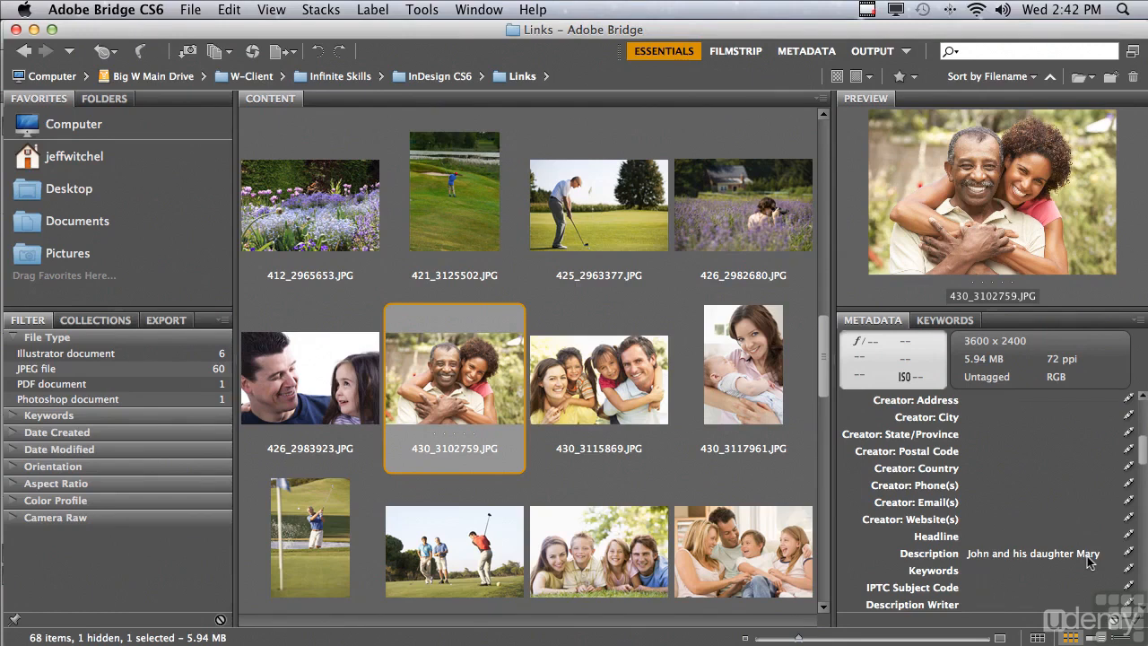
key(super+Tab)
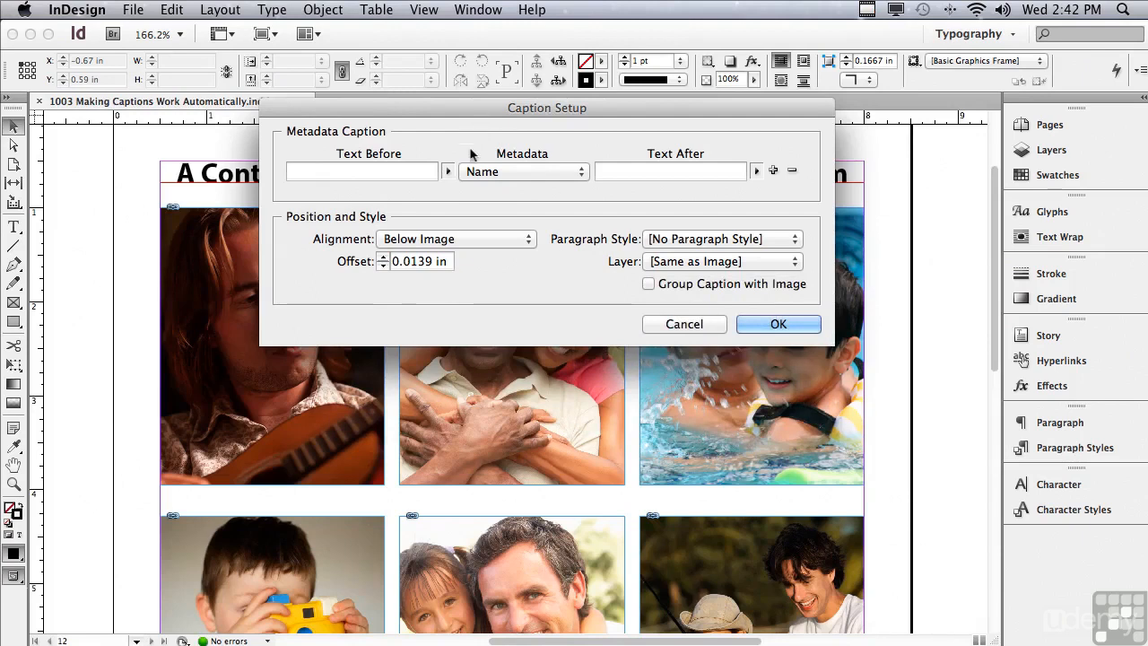
click(475, 172)
scroll(515, 546, down, 8)
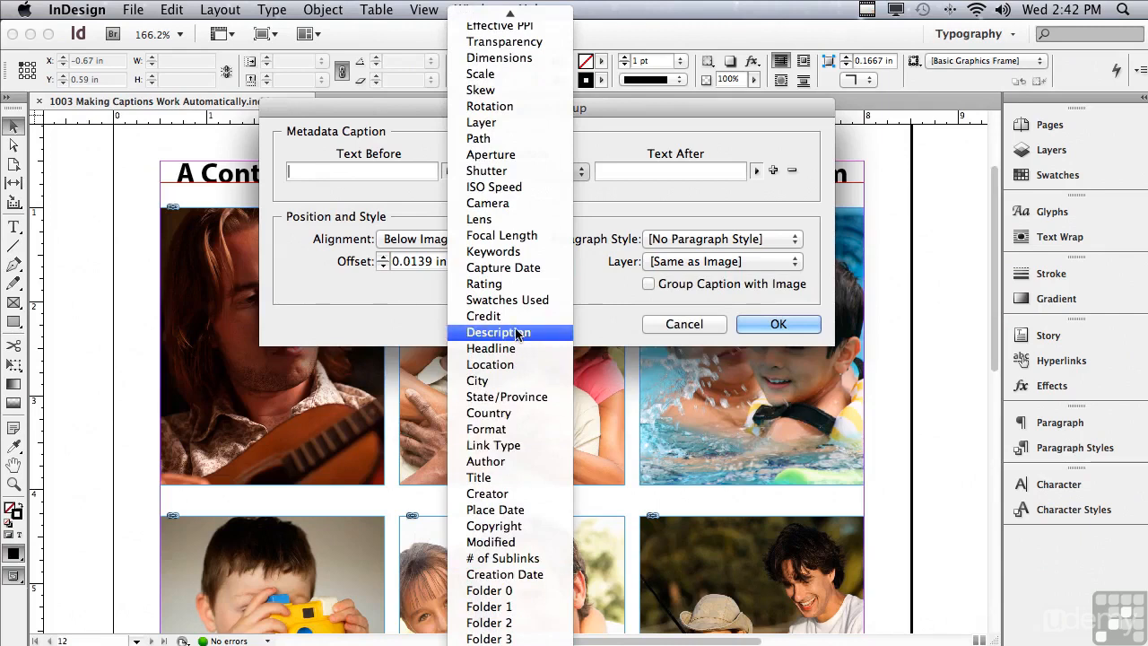
click(365, 302)
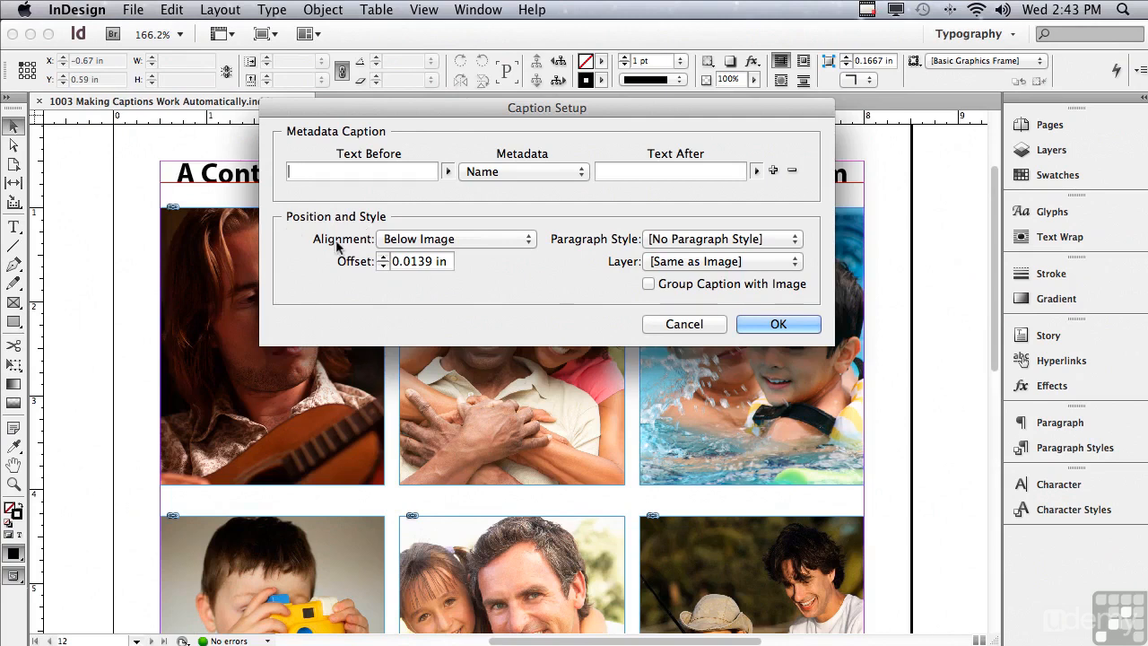
Keep the captions aligned below the image, with a 0.0625 in offset and the Caption paragraph style.
click(408, 241)
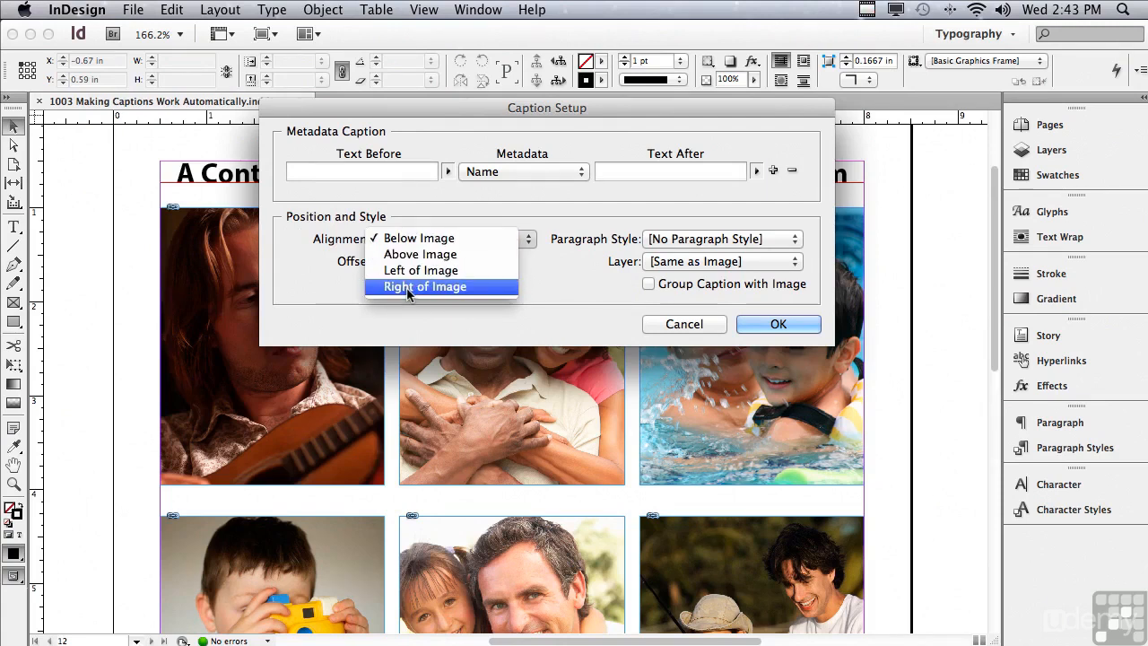
click(328, 279)
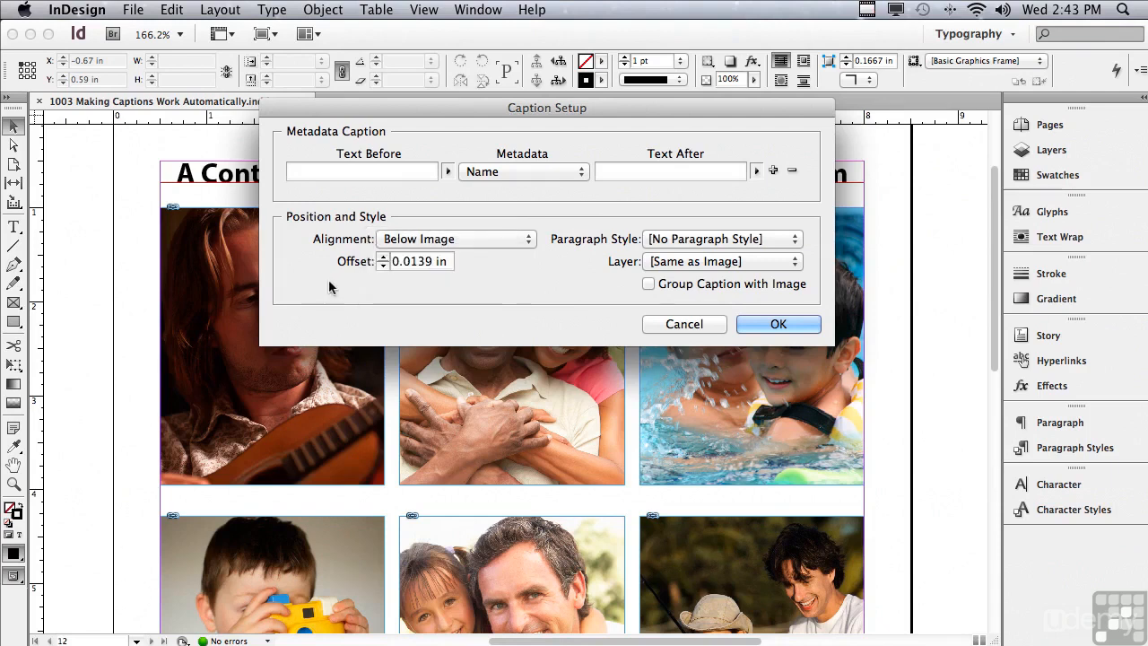
click(383, 258)
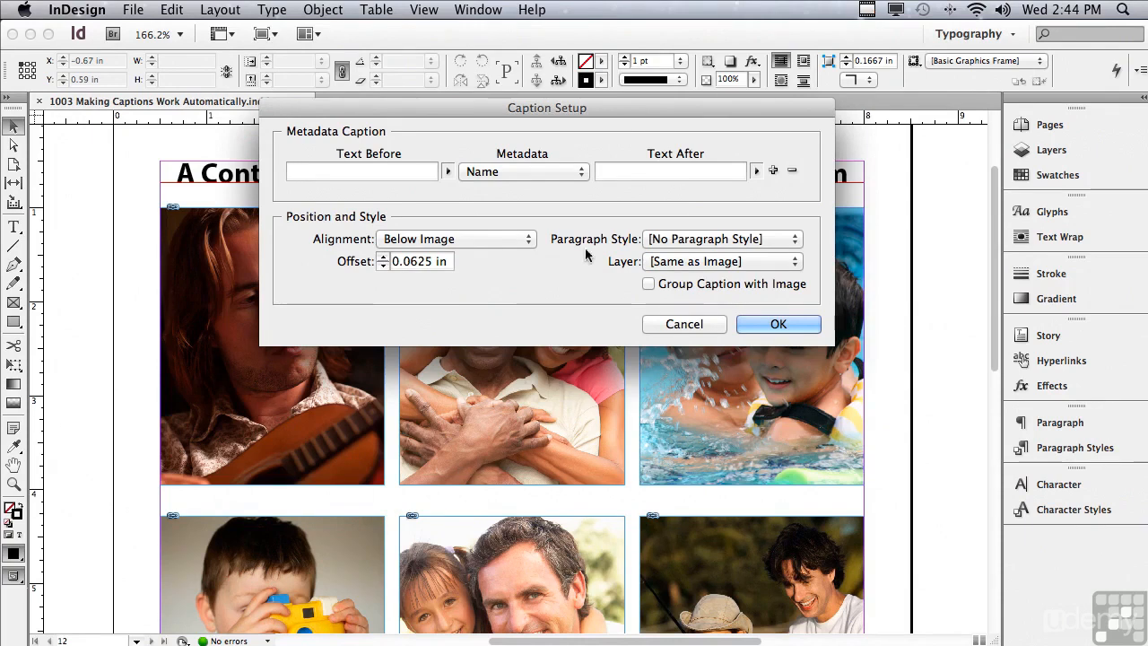
click(685, 241)
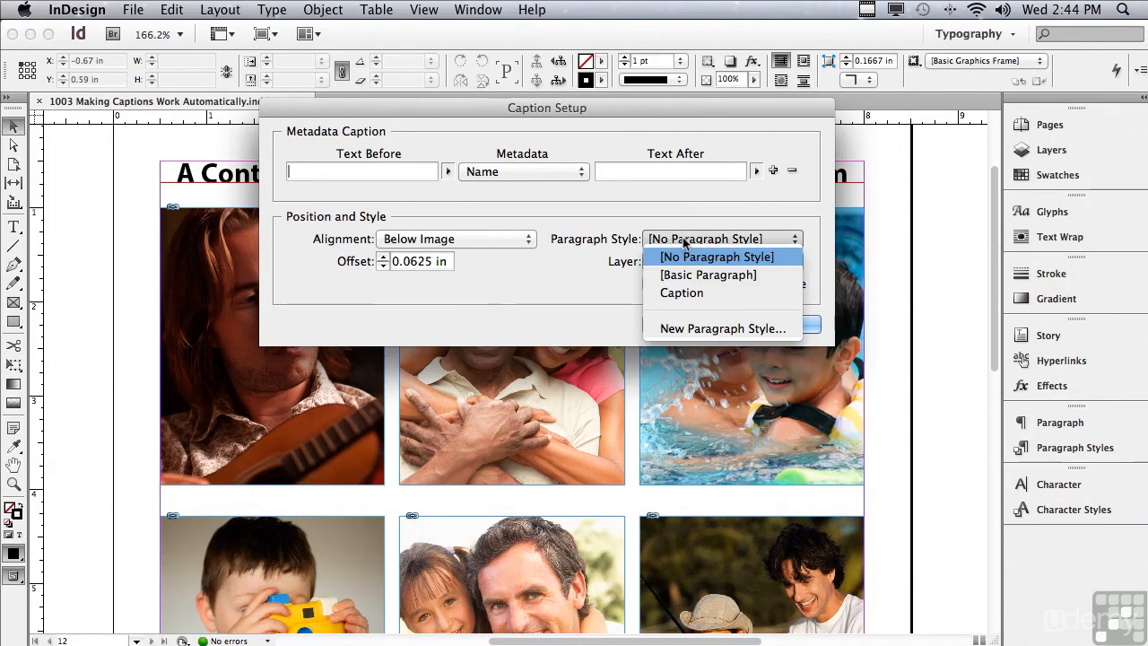
click(687, 292)
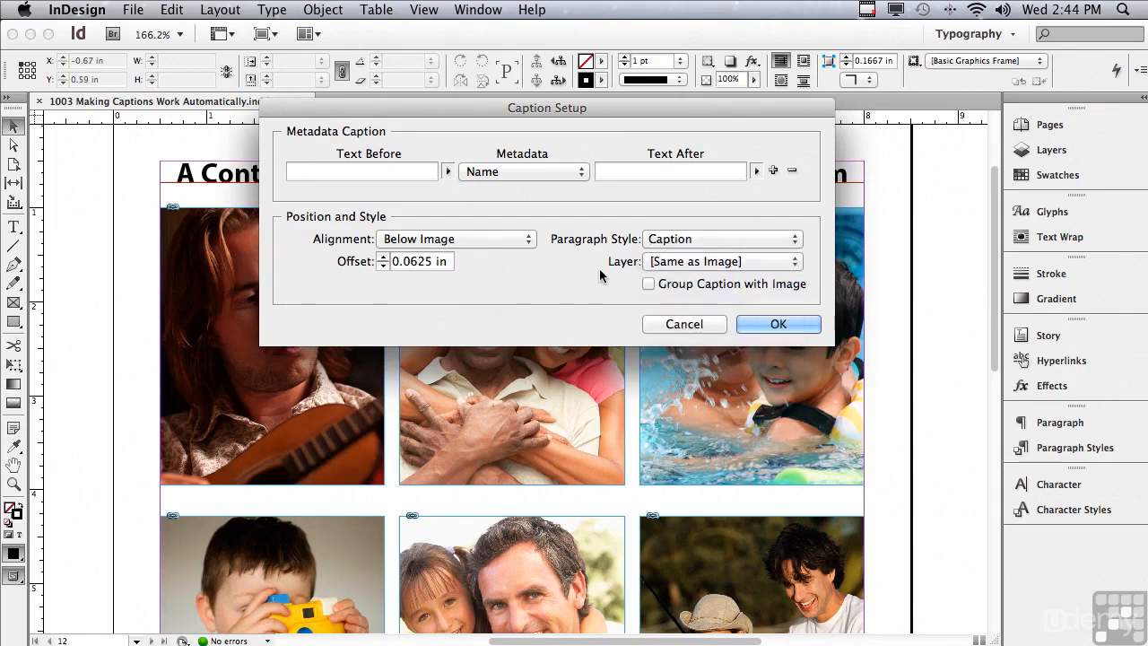
Keep the caption layer as [Same as Image], group captions with their images, and apply the caption setup.
click(667, 261)
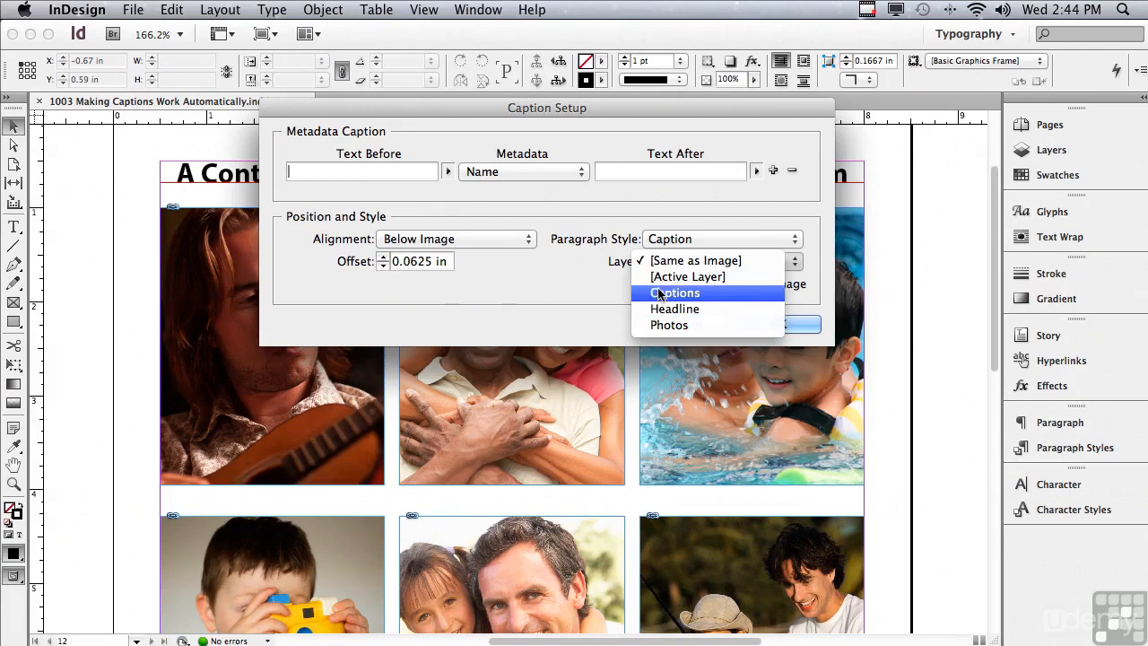
click(658, 264)
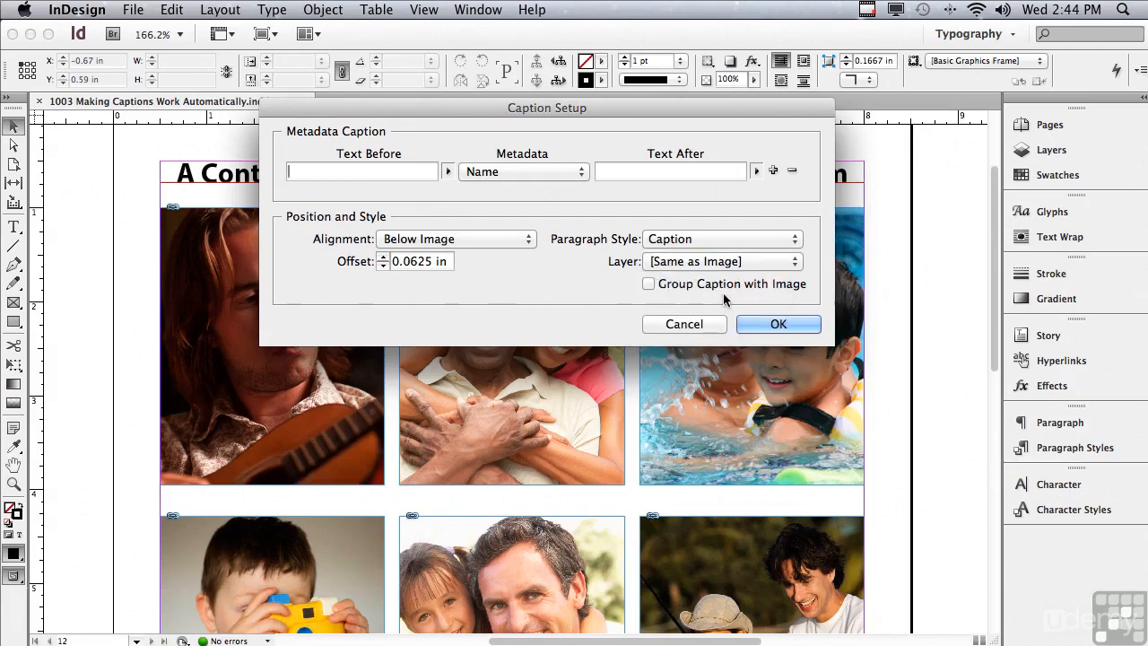
click(649, 284)
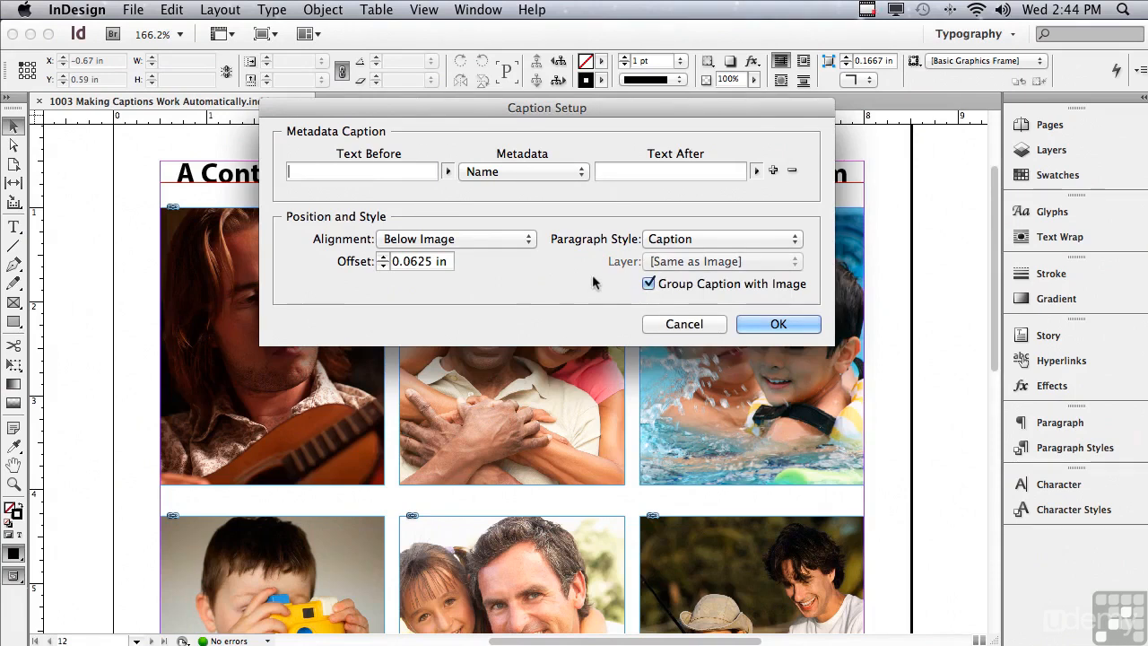
click(742, 325)
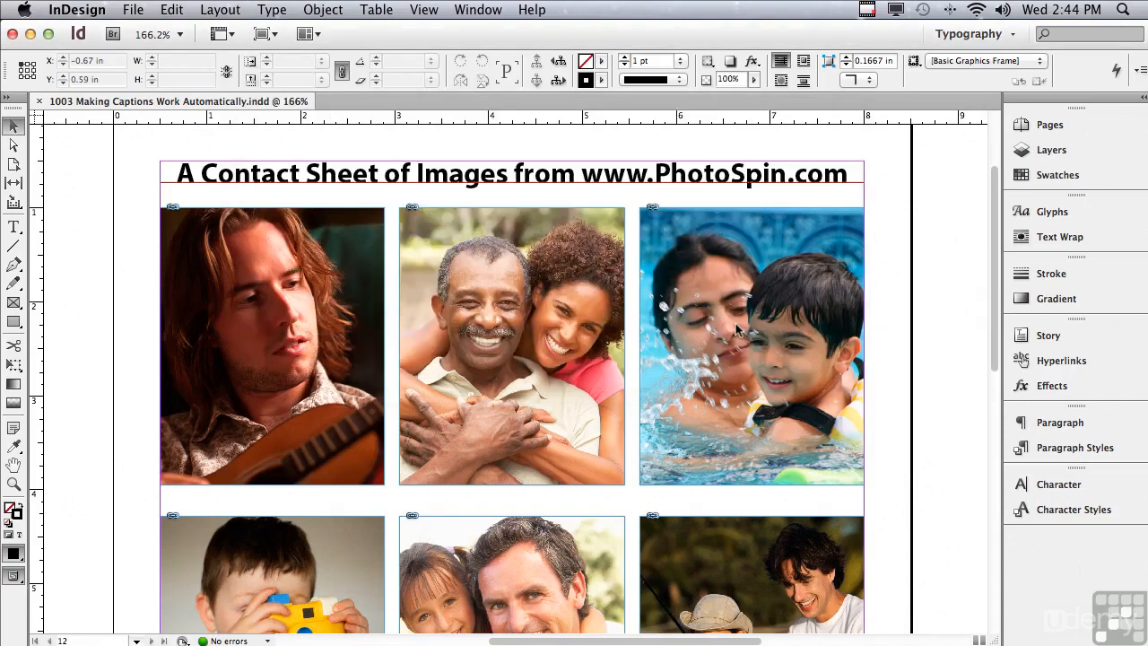
Reopen Caption Setup to review the metadata, position and style settings, and close it again.
click(323, 9)
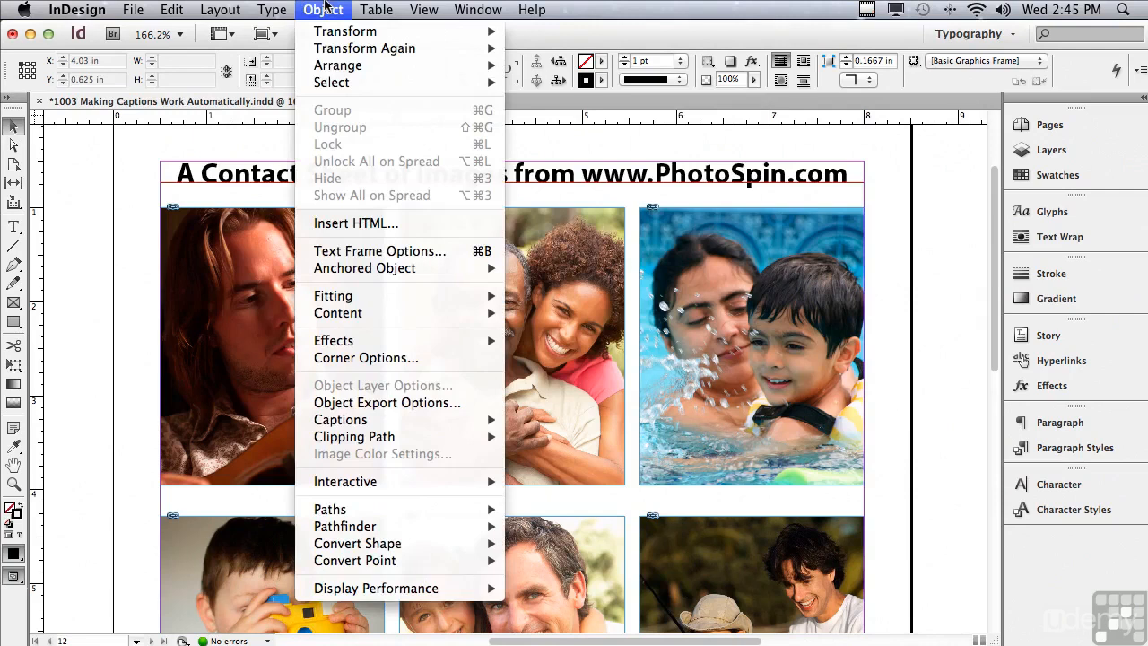
mouse_move(468, 421)
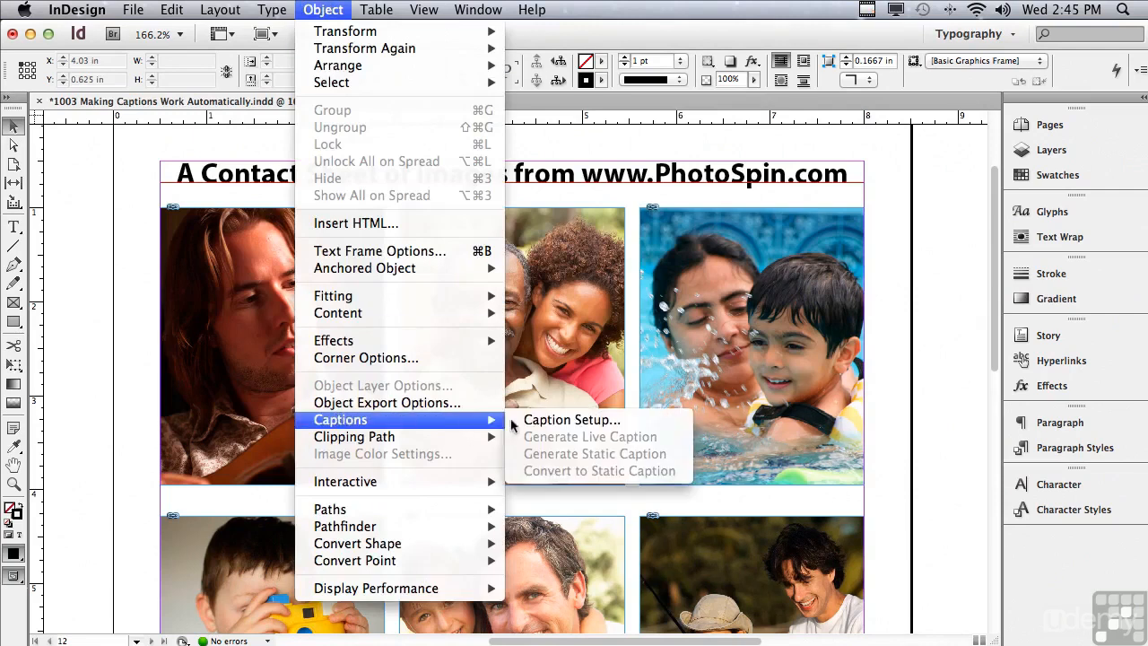
click(616, 421)
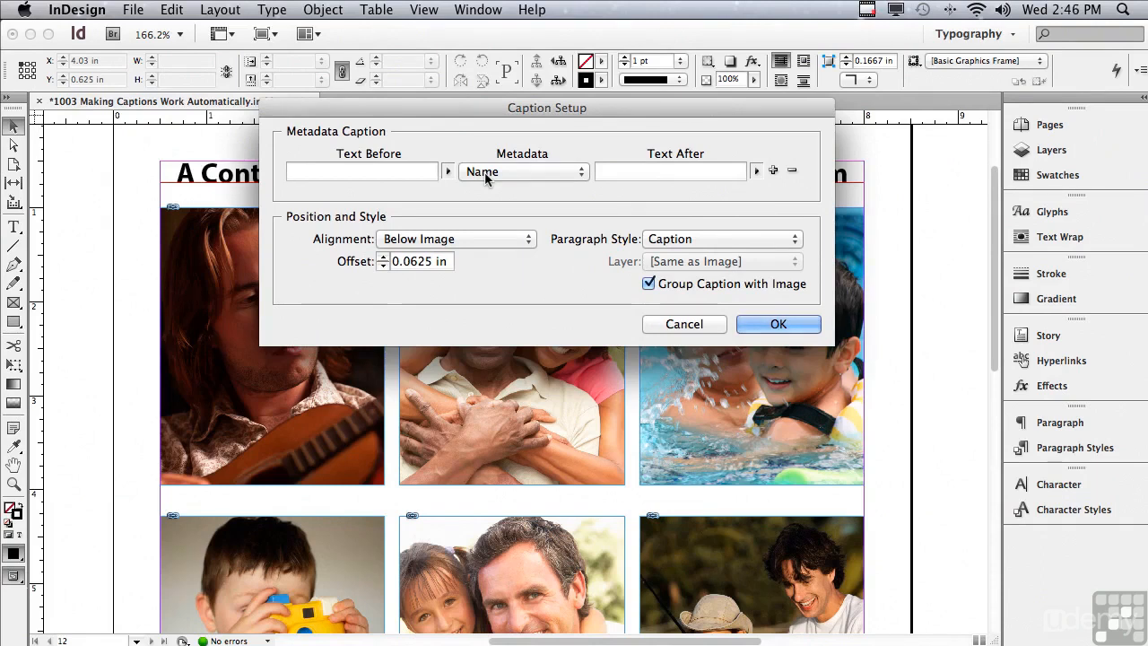
click(778, 325)
Select all nine photos on the contact sheet and generate live captions for them.
drag(136, 213, 919, 462)
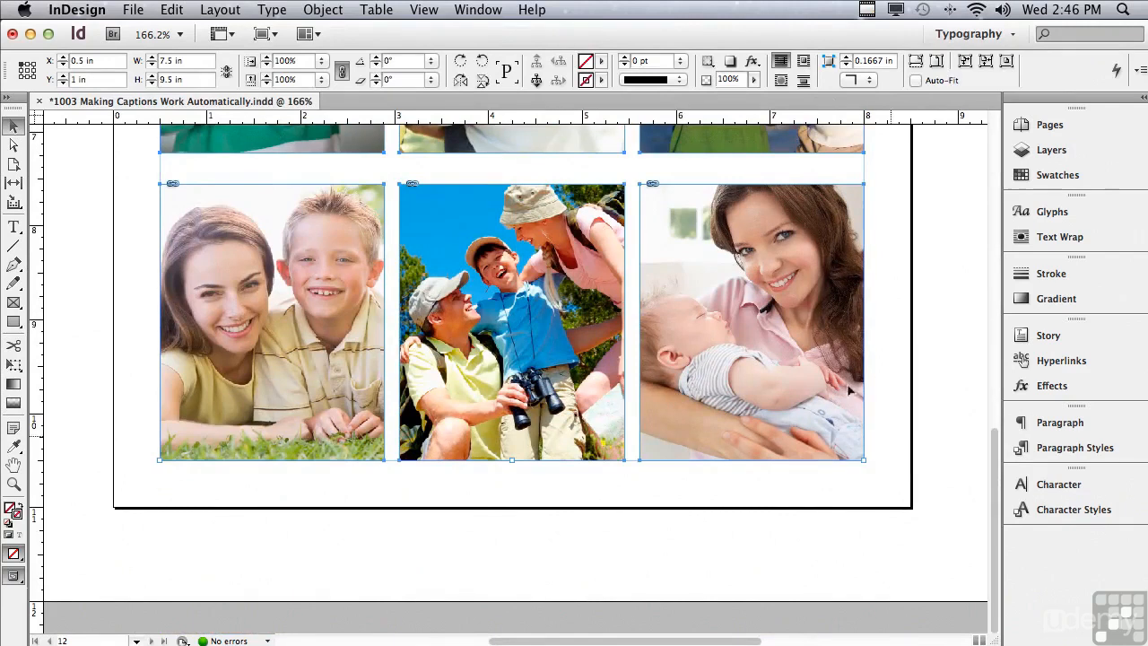
click(426, 10)
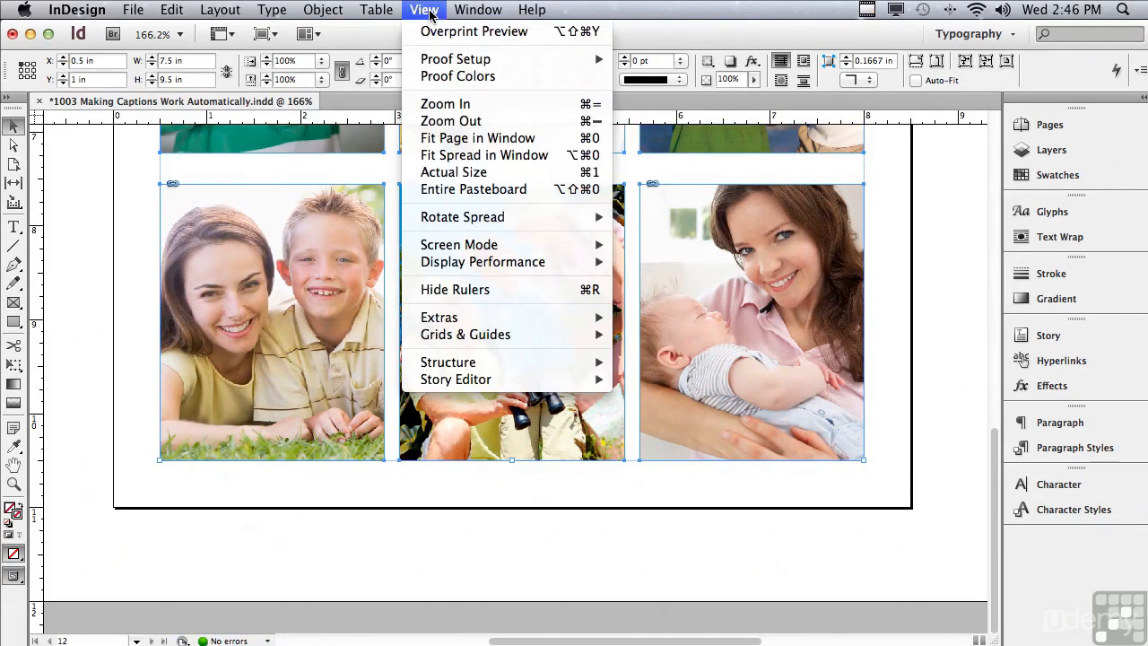
click(427, 139)
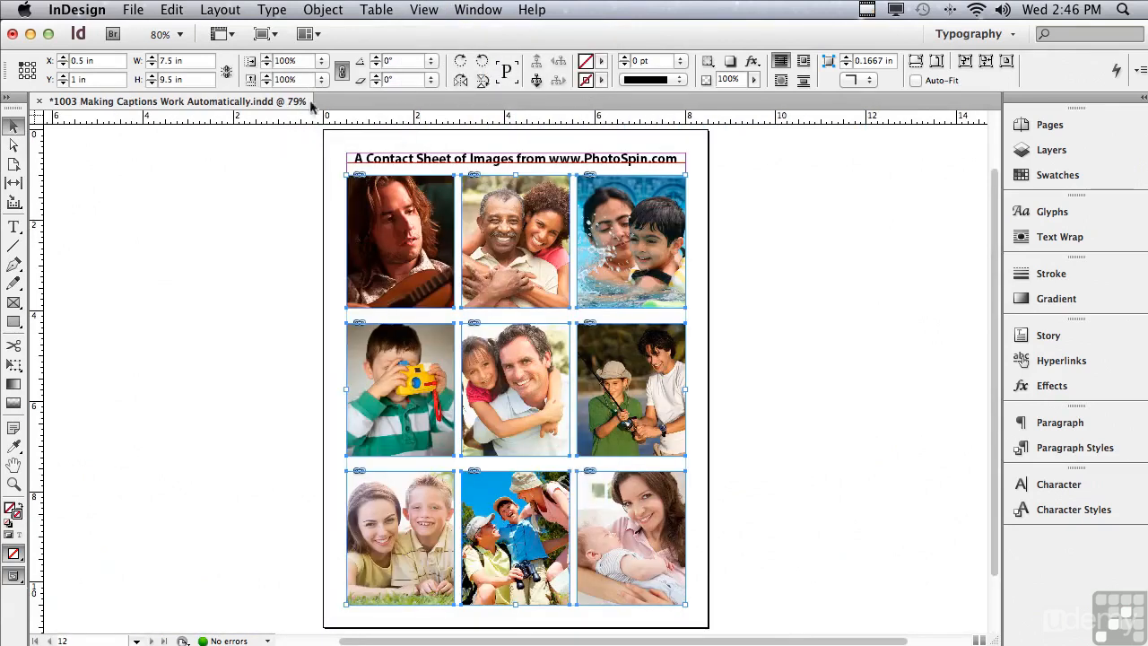
click(314, 11)
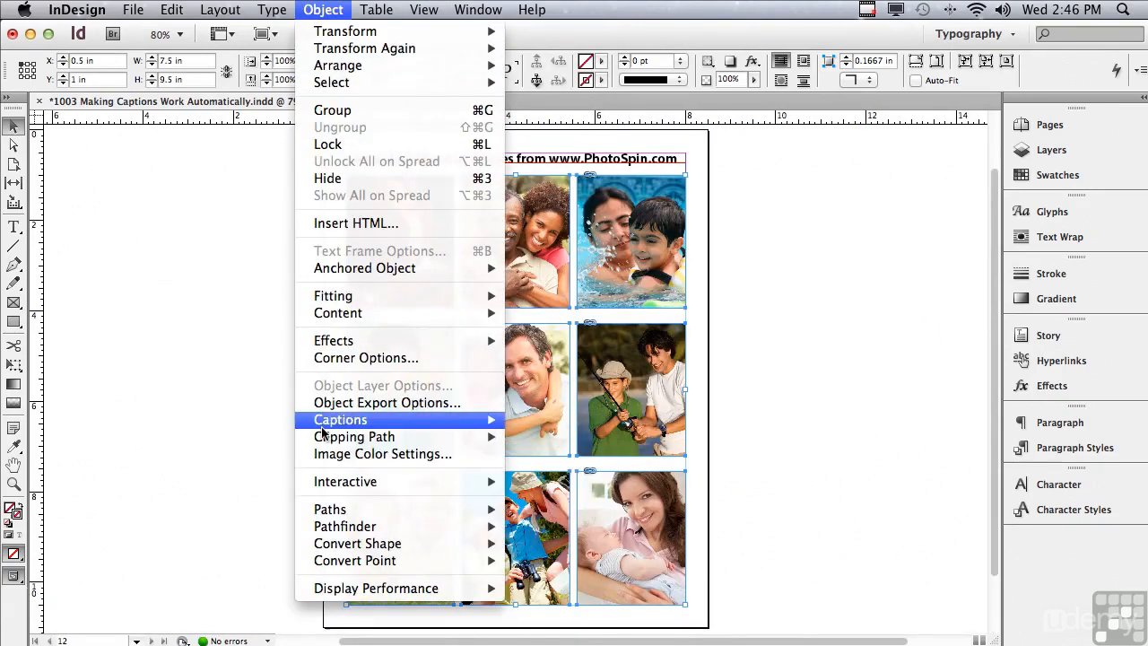
mouse_move(322, 429)
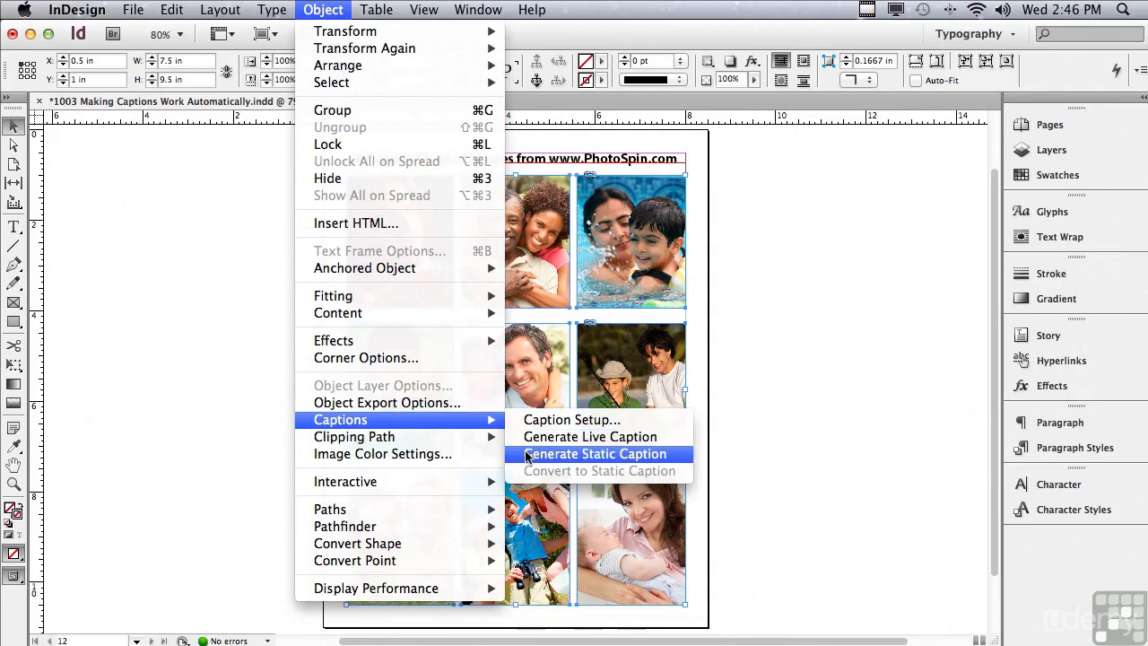
click(526, 439)
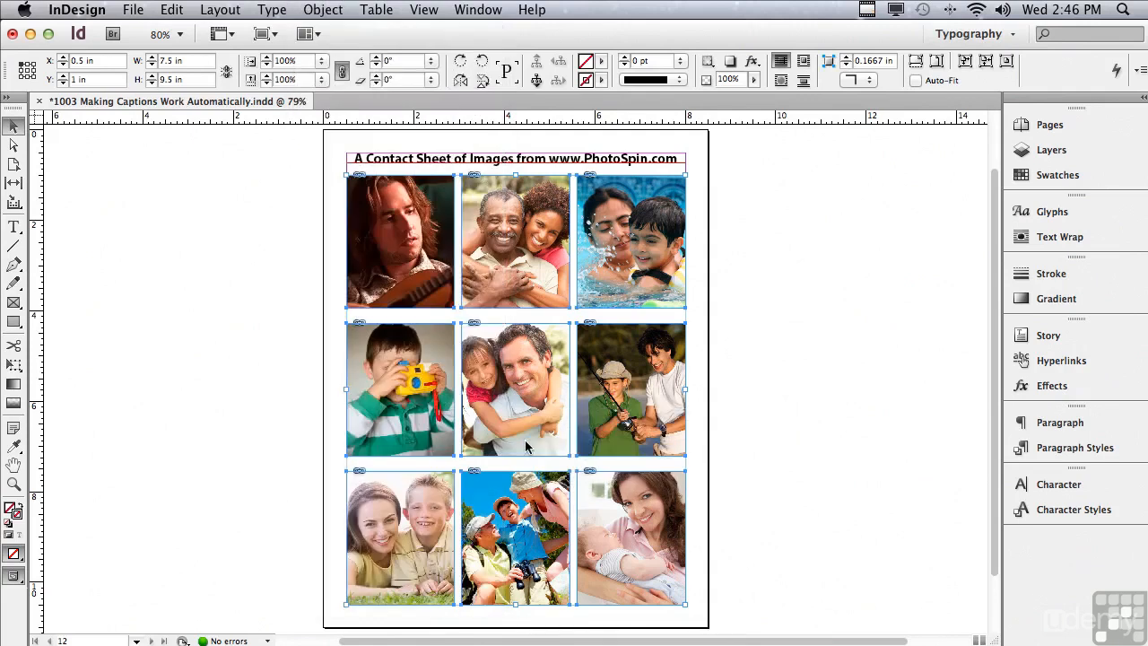
Examine the generated captions up close beneath all three rows of photos.
click(11, 484)
drag(330, 150, 691, 375)
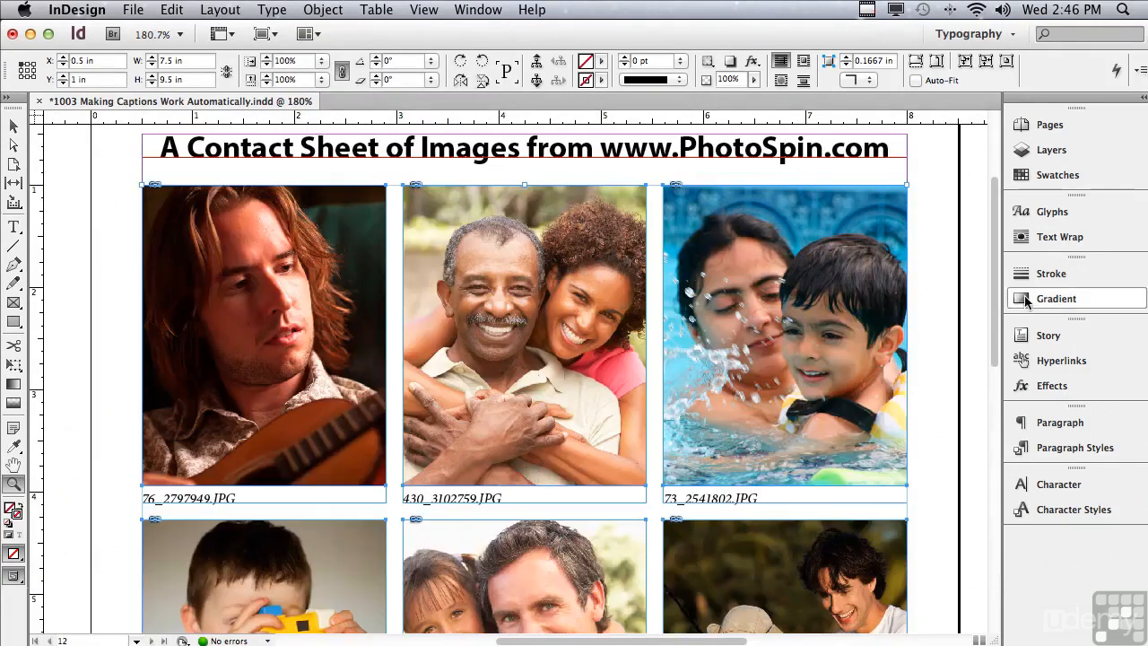
scroll(990, 335, down, 3)
scroll(988, 335, down, 10)
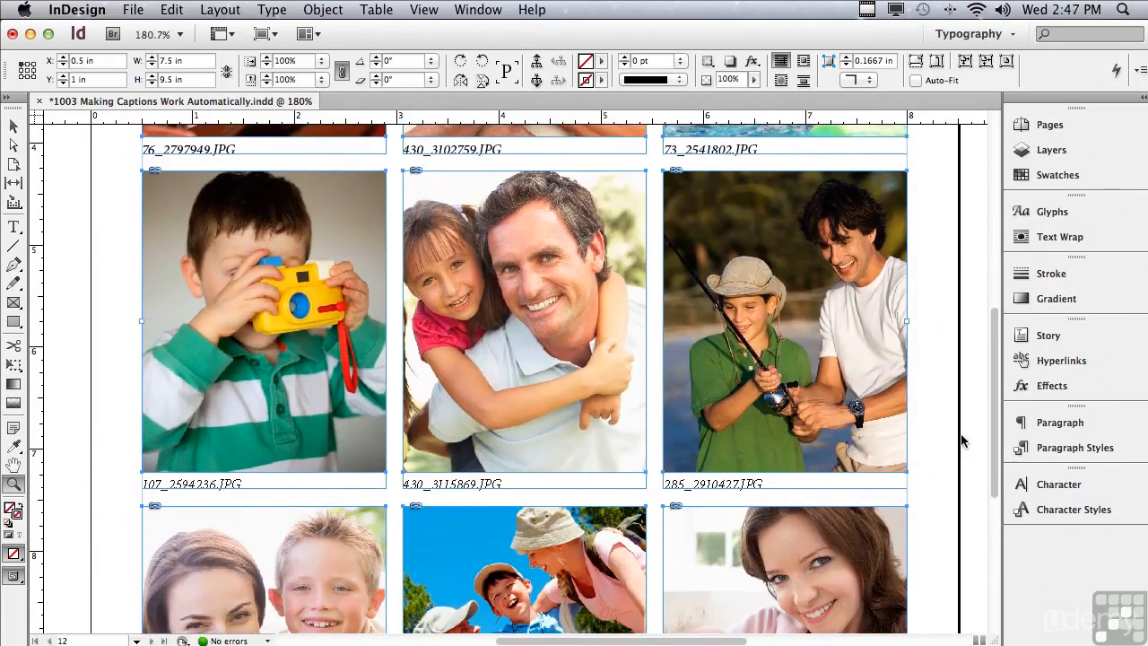
scroll(962, 440, down, 9)
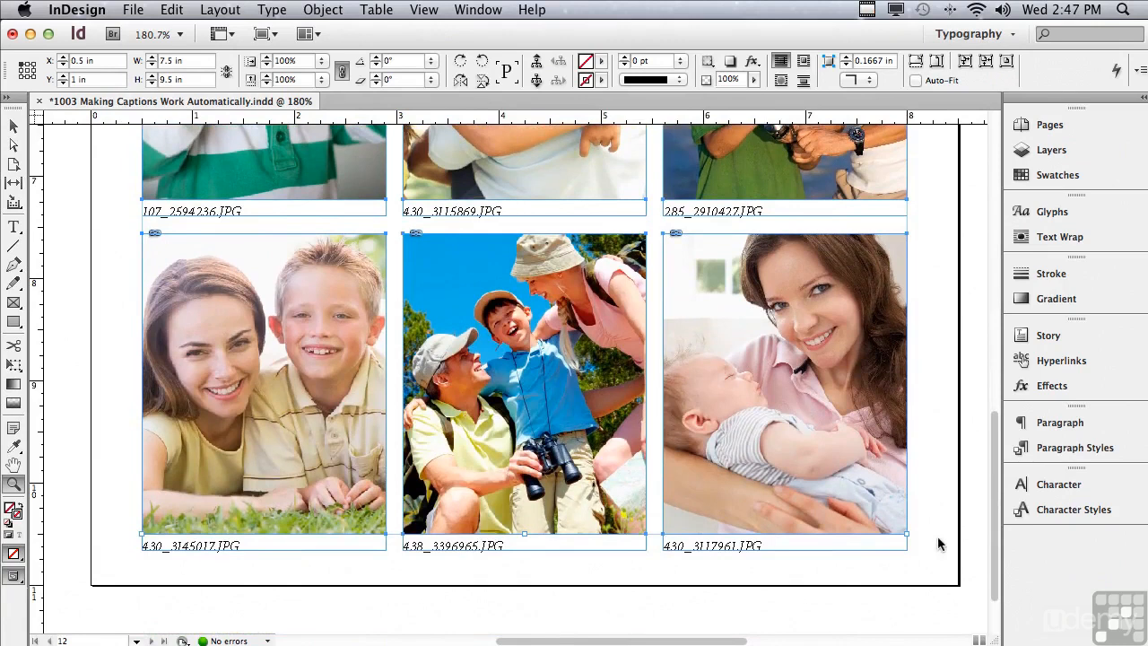